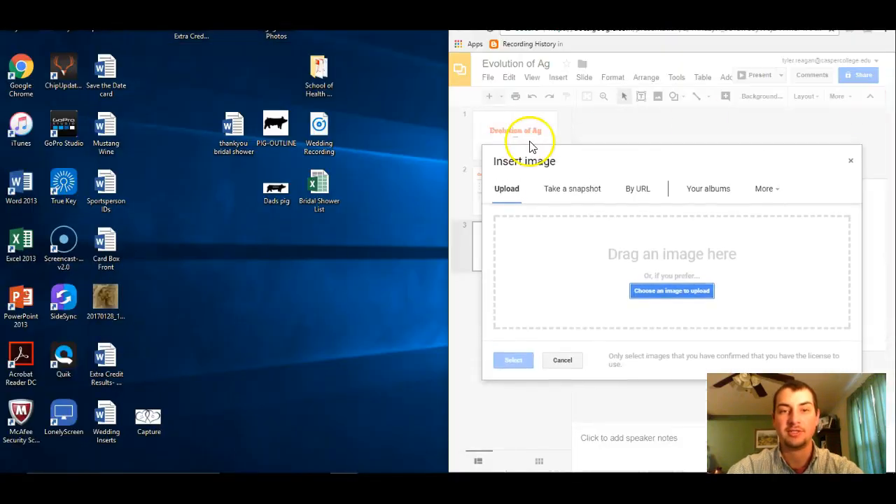
Step: Insert the PIG-OUTLINE image from the desktop onto the third slide
drag(283, 132, 680, 280)
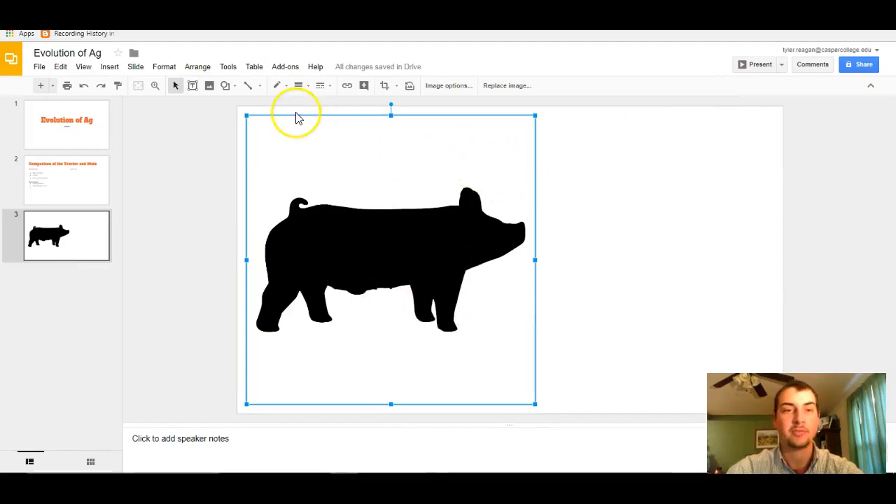
Step: Insert the image IMG_0057.JPG from My Drive in Google Drive onto the third slide beside the pig outline
click(109, 68)
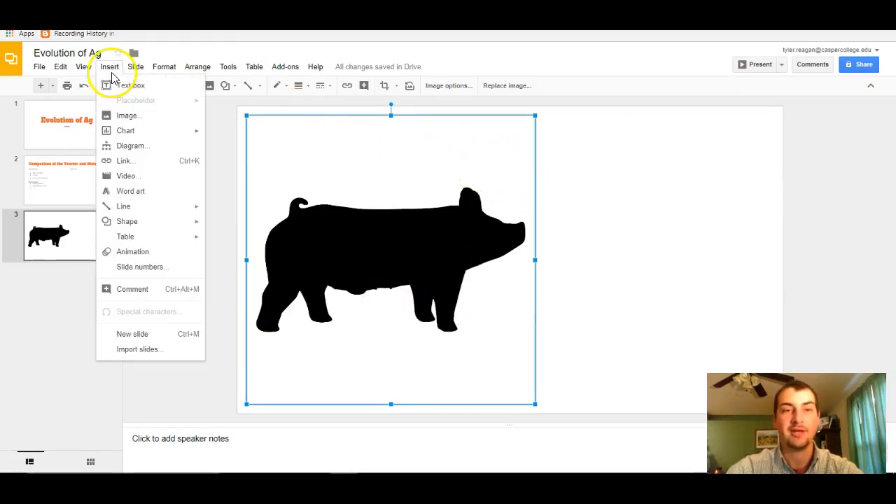
click(120, 115)
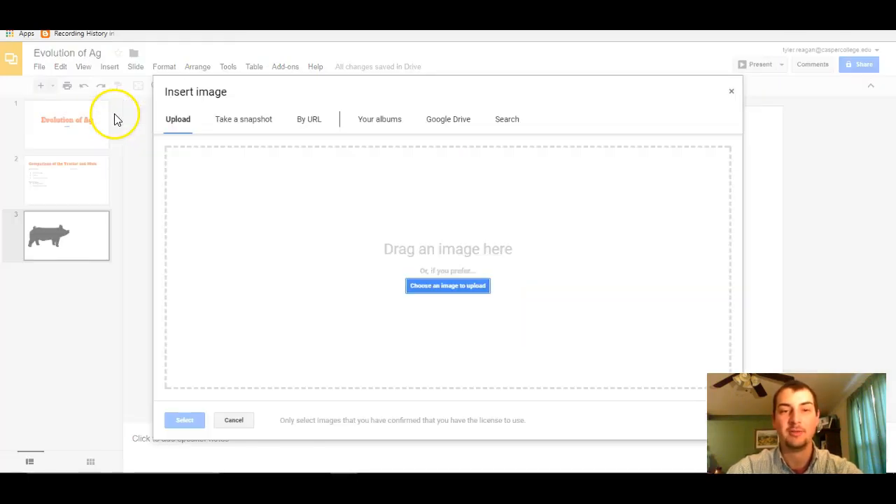
click(245, 129)
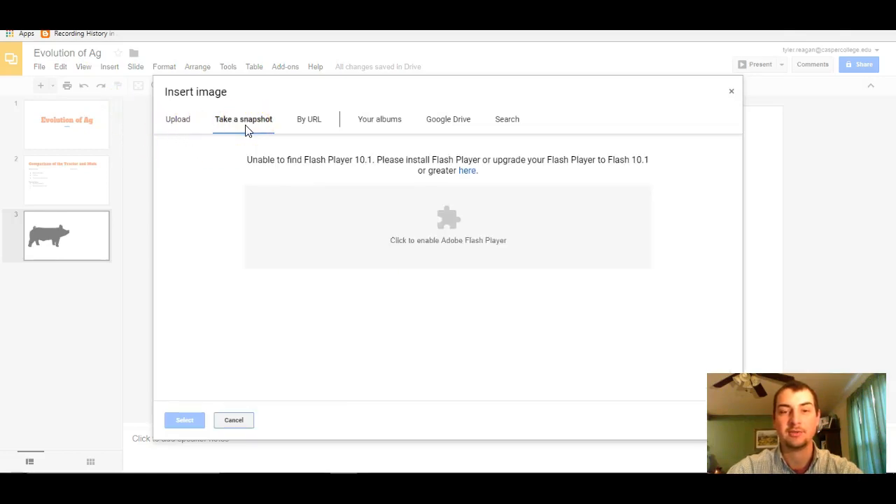
click(321, 126)
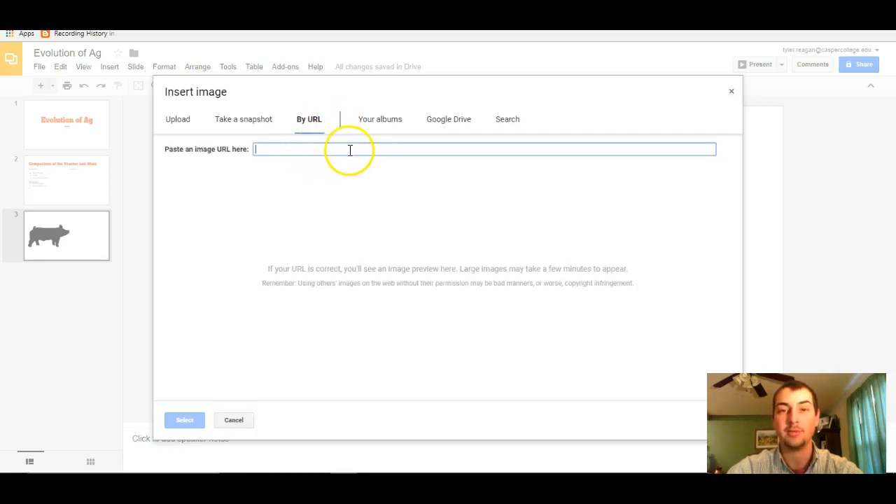
click(386, 121)
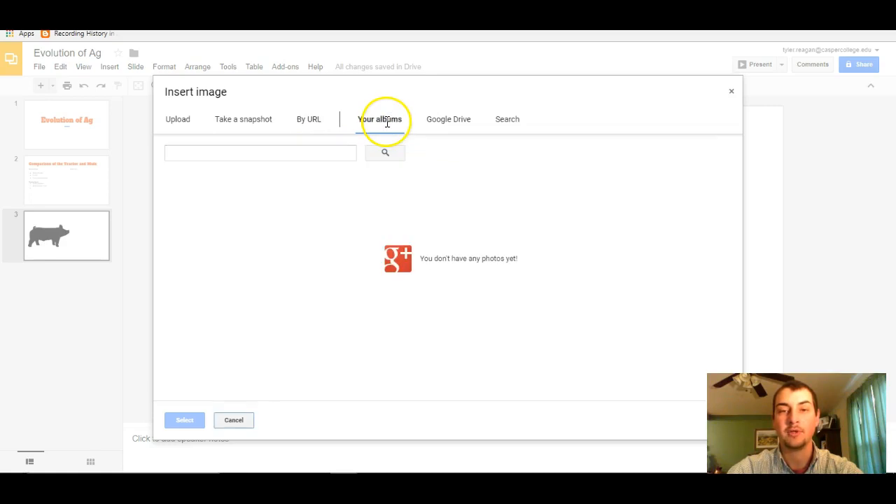
click(452, 124)
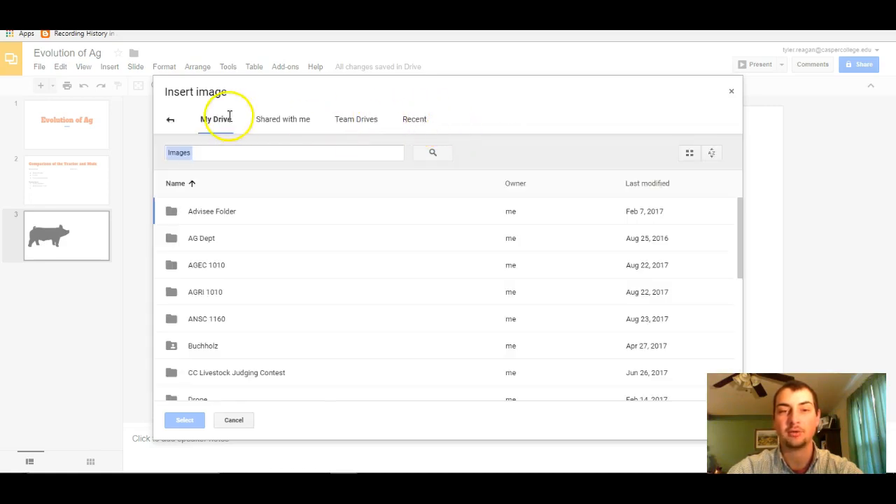
scroll(206, 326, down, 3)
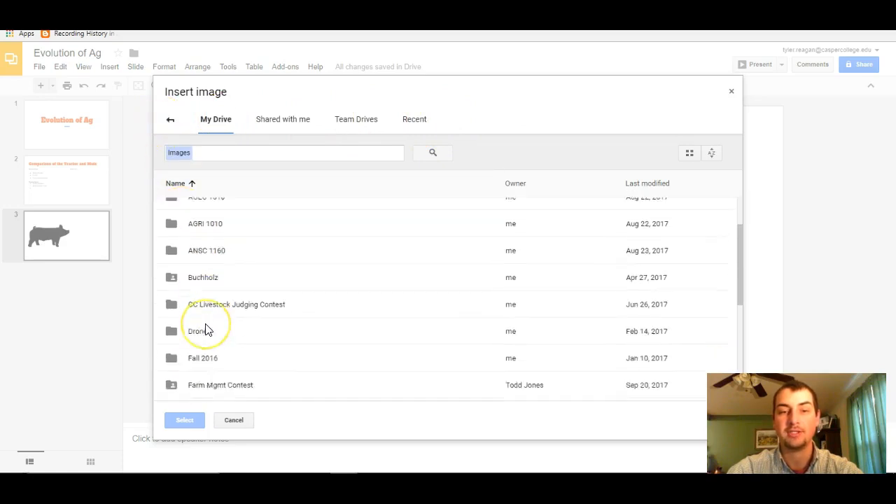
scroll(206, 328, down, 3)
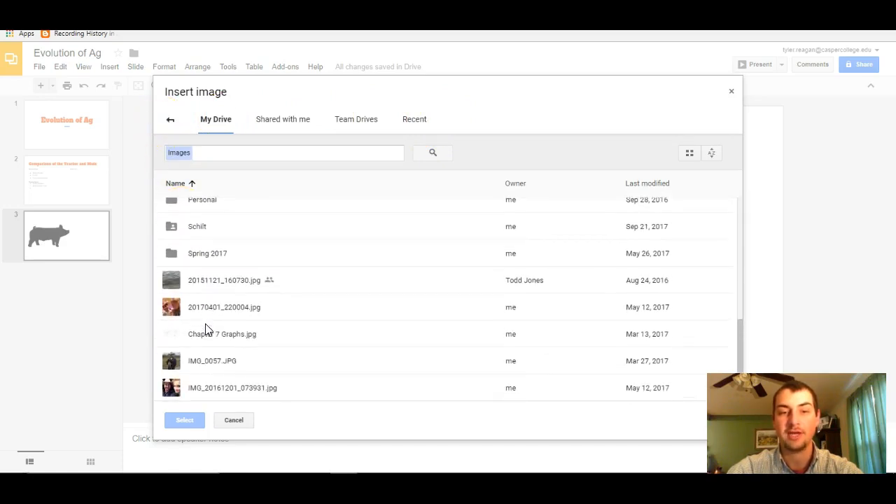
click(215, 310)
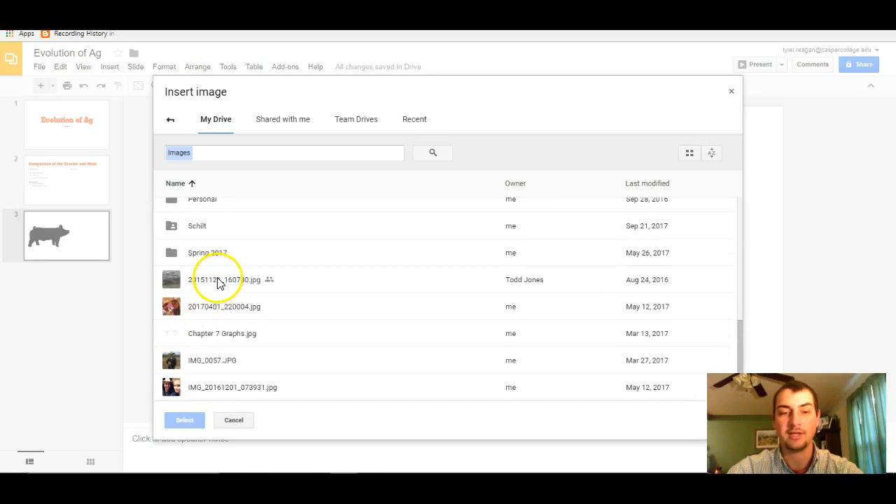
click(198, 369)
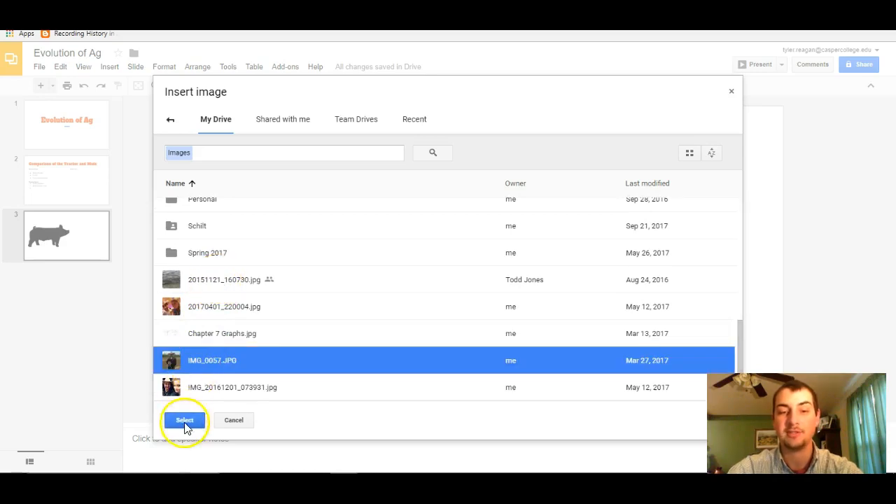
click(184, 421)
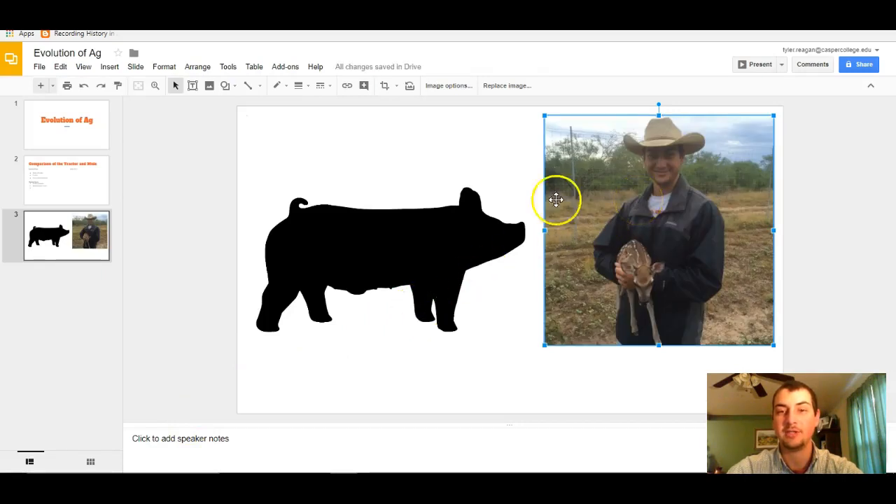
Step: Add a blank fourth slide and search Google for images of "Cow" to insert on it
click(40, 87)
click(109, 67)
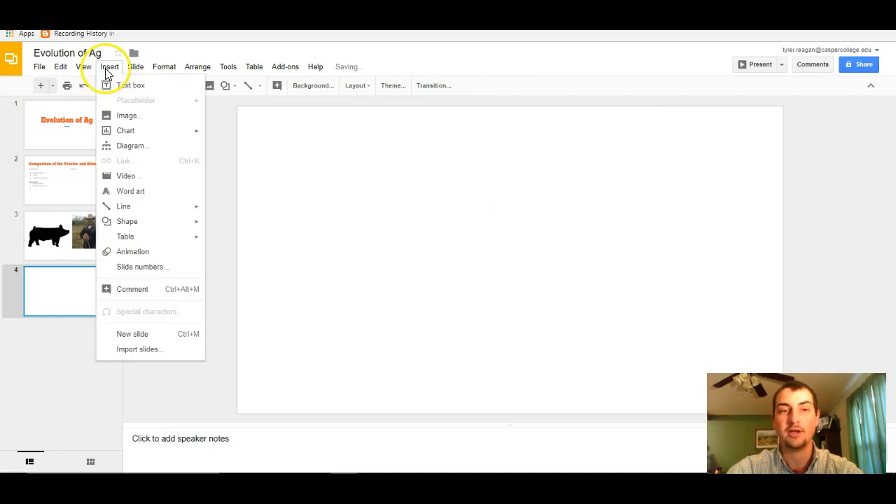
click(120, 117)
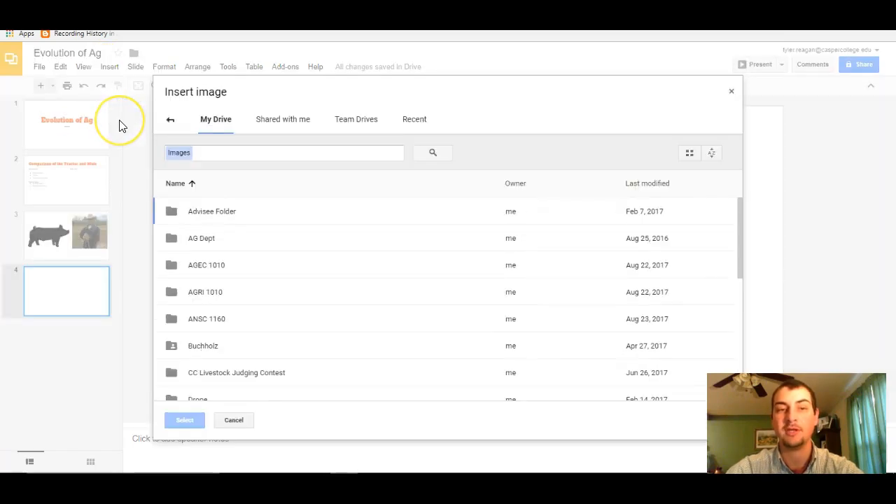
click(171, 122)
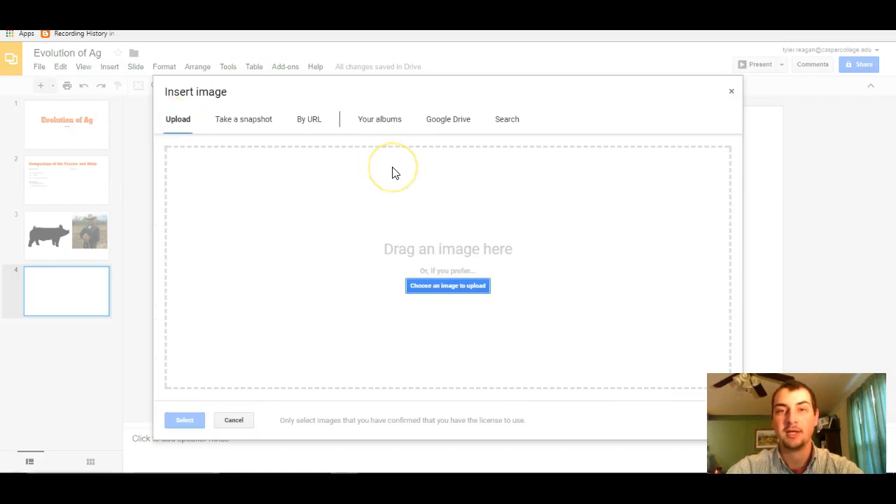
click(499, 132)
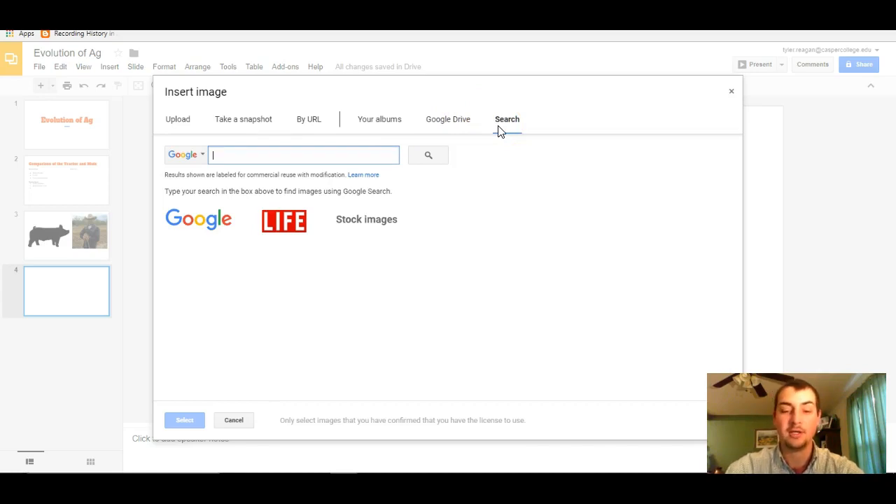
text(Cow)
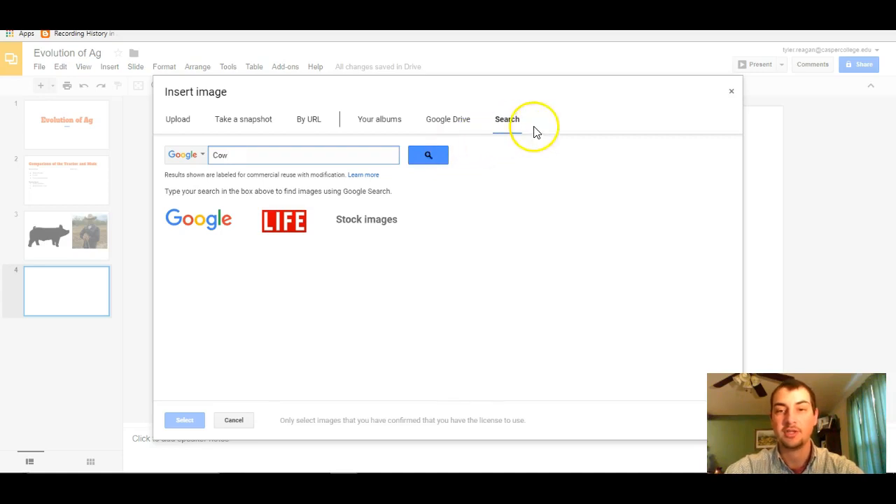
click(439, 160)
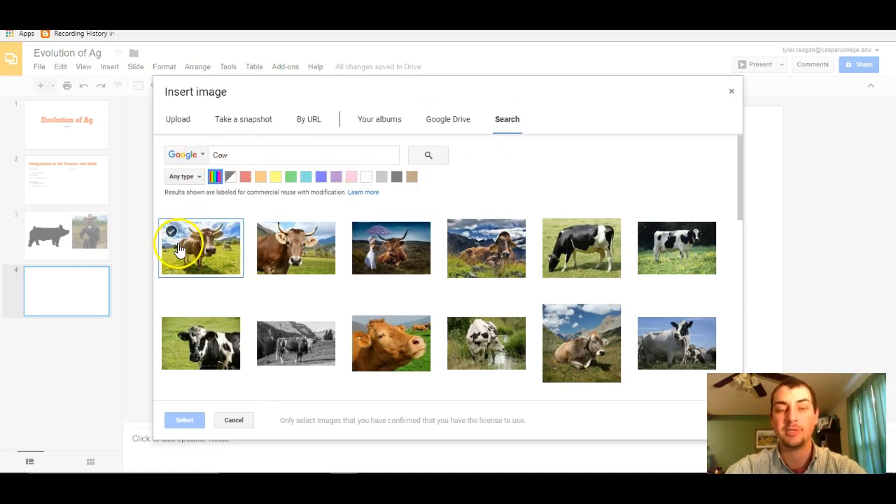
Step: Insert the black-and-cream cow vector drawing from the image search results onto the fourth slide
scroll(321, 271, down, 3)
scroll(322, 271, down, 5)
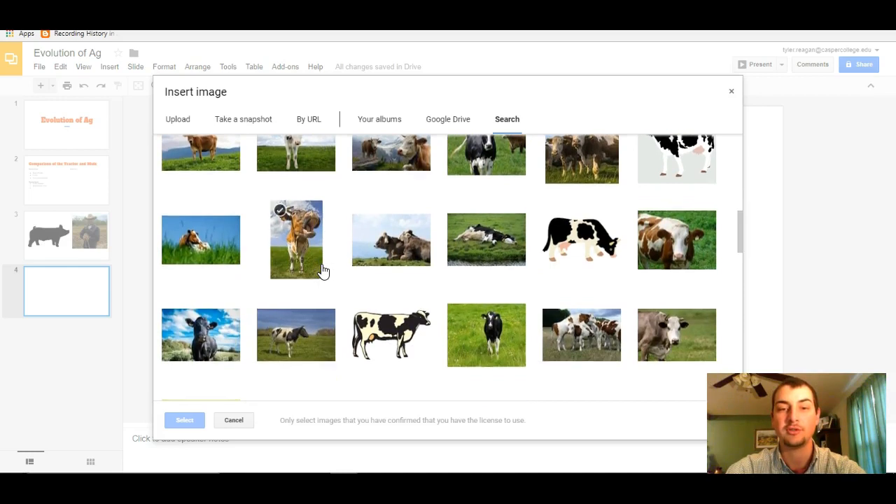
scroll(322, 270, up, 3)
scroll(322, 270, down, 2)
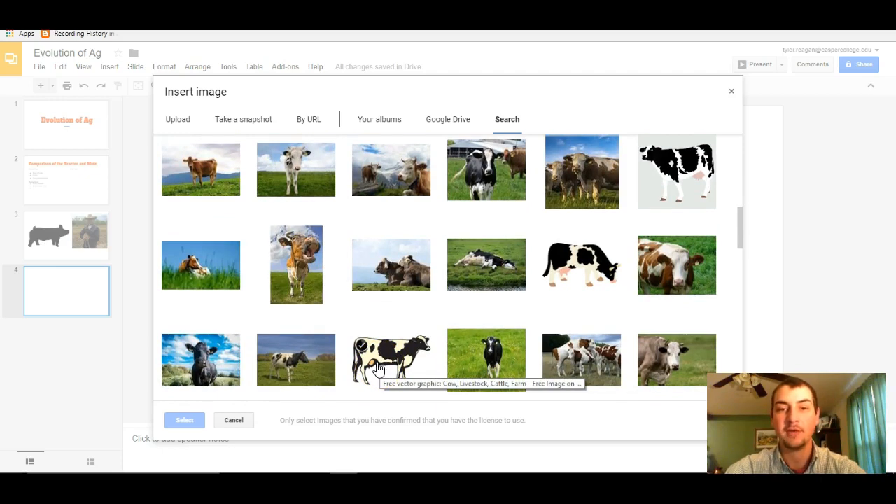
scroll(378, 364, up, 2)
scroll(378, 362, down, 2)
click(378, 361)
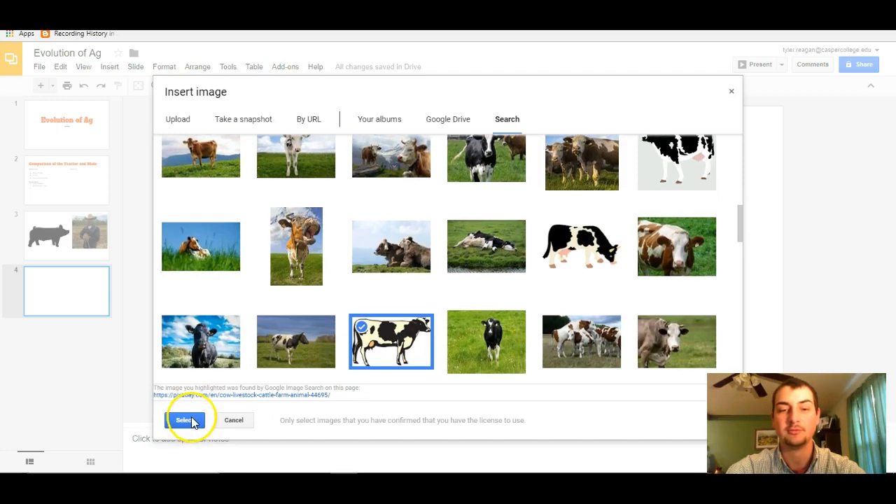
click(191, 424)
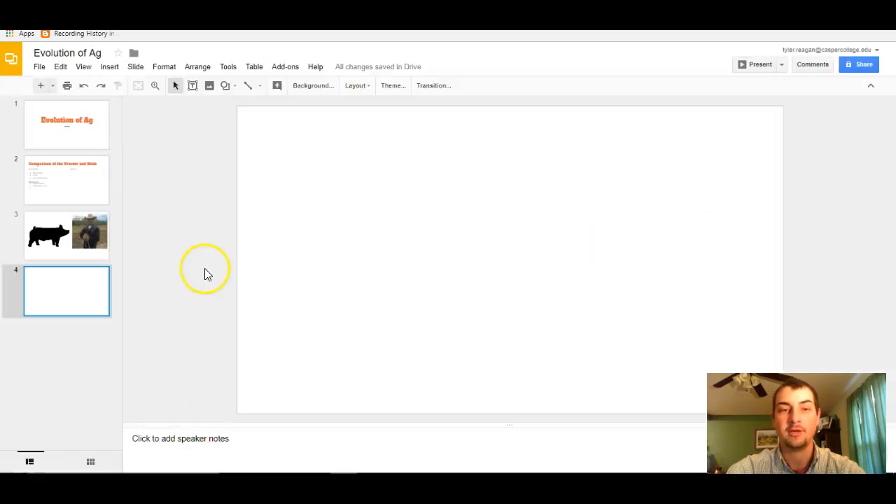
Step: Search Google images for "Plow" from the image insertion dialog, and close it without inserting a picture
click(109, 66)
click(115, 116)
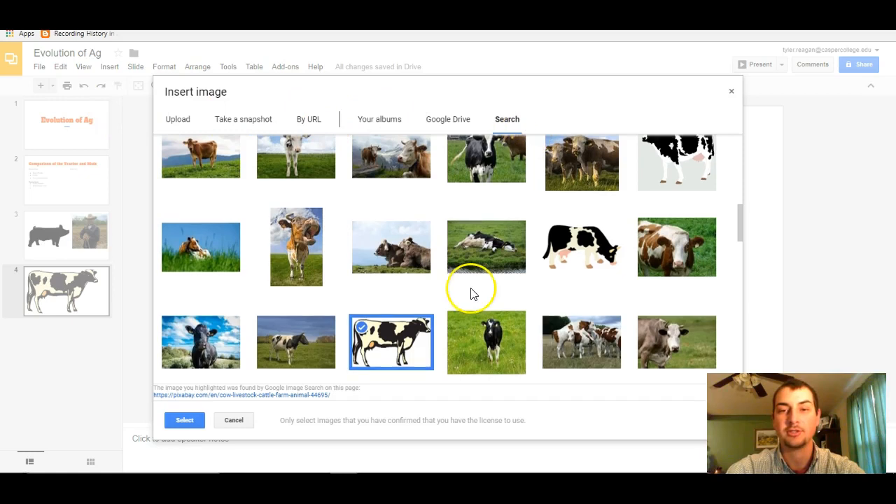
click(266, 154)
key(BackSpace)
key(BackSpace)
key(BackSpace)
text(Pi)
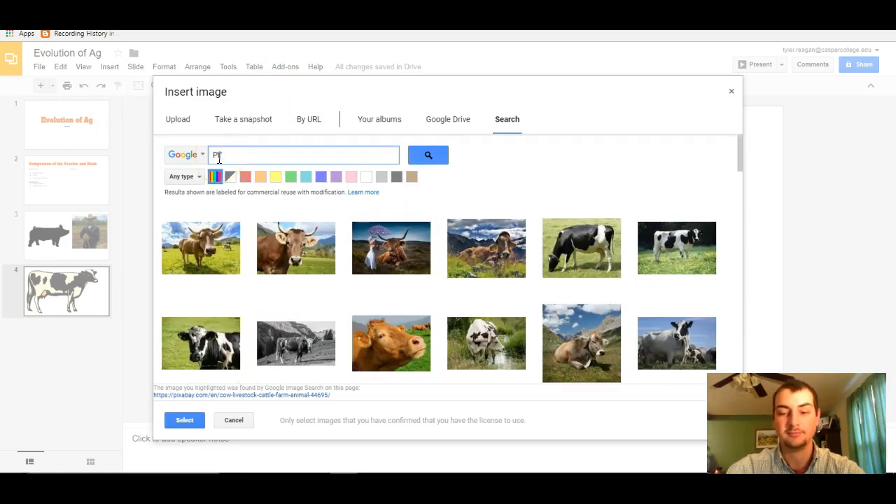
key(Return)
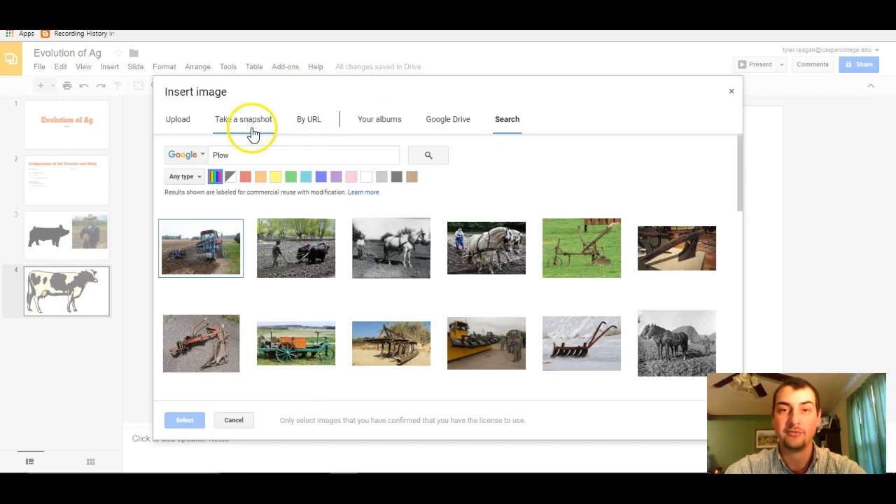
click(188, 124)
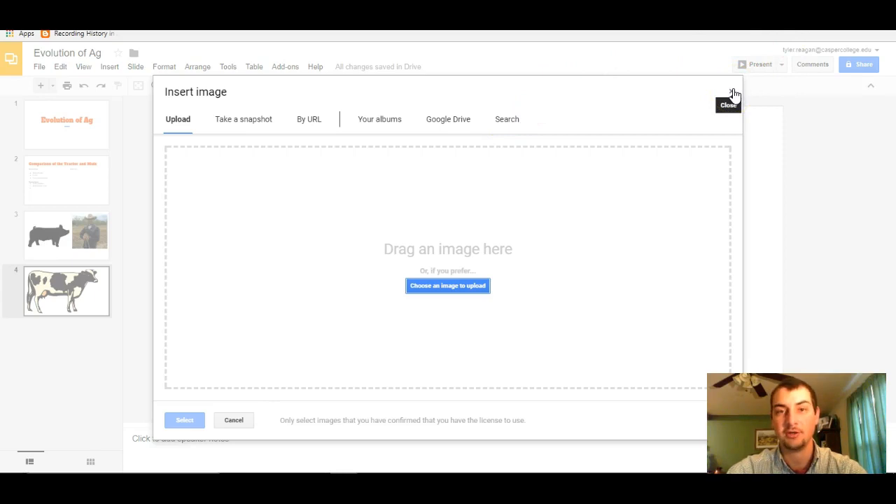
click(732, 93)
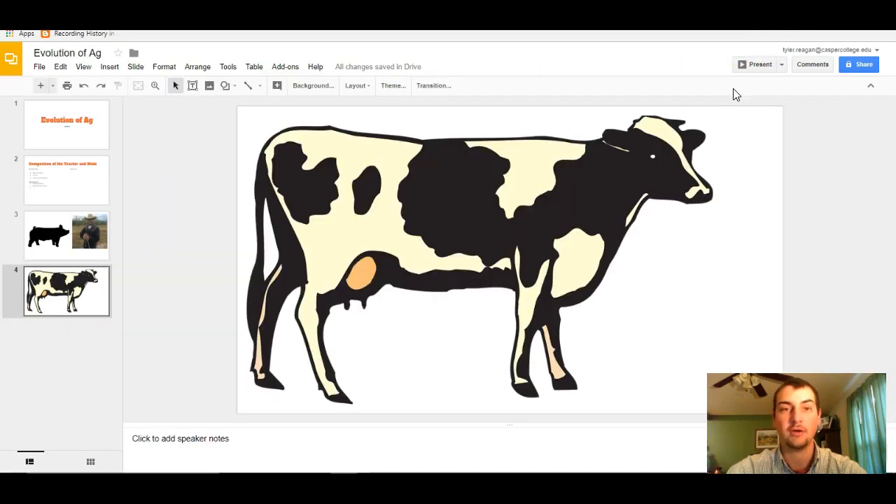
Step: Insert the If/Then Statement.mp4 video from My Drive on a new fifth slide and move it near the slide's centre
click(41, 86)
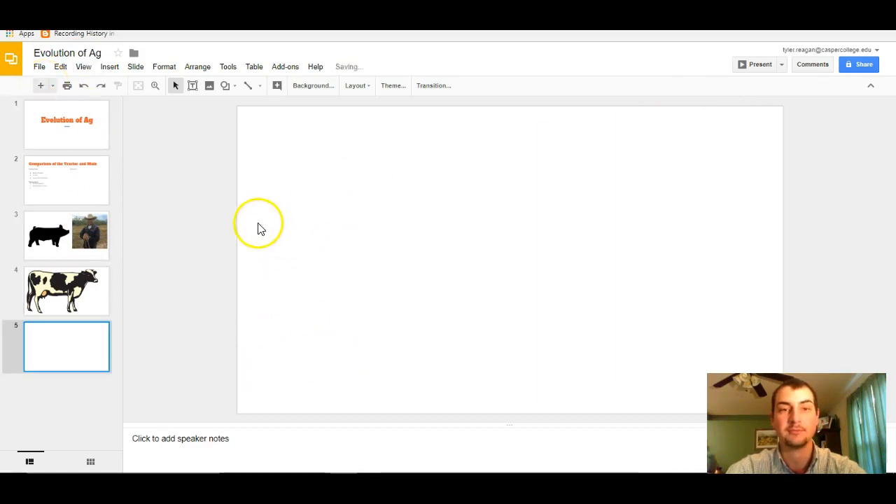
click(112, 69)
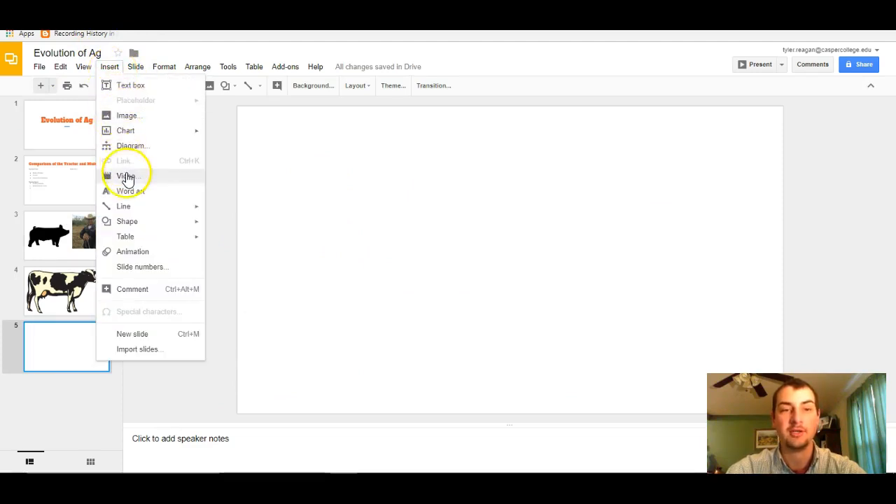
click(127, 176)
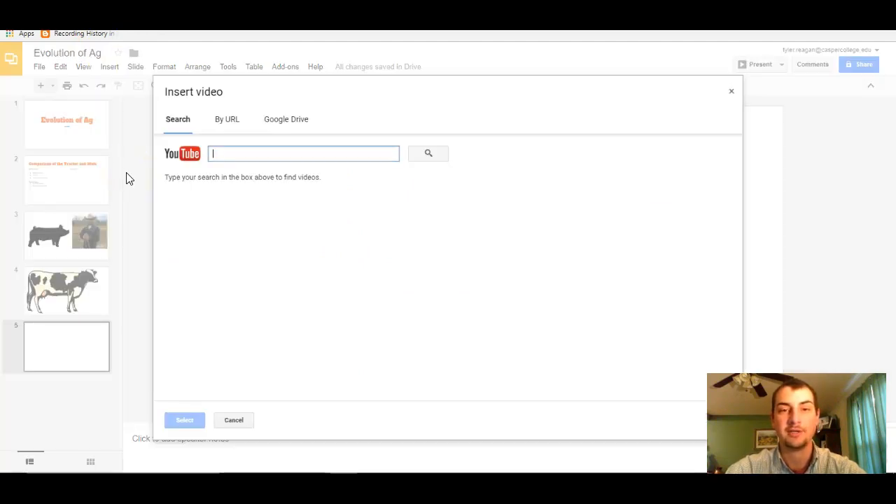
click(229, 131)
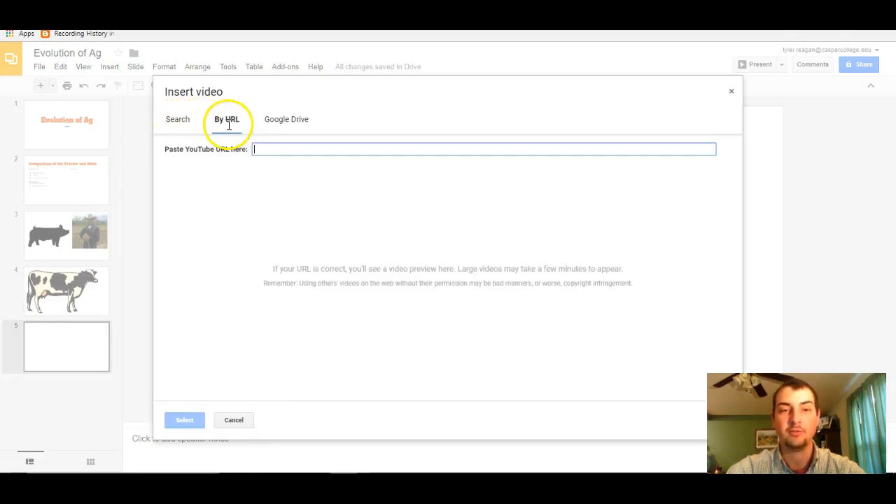
click(286, 132)
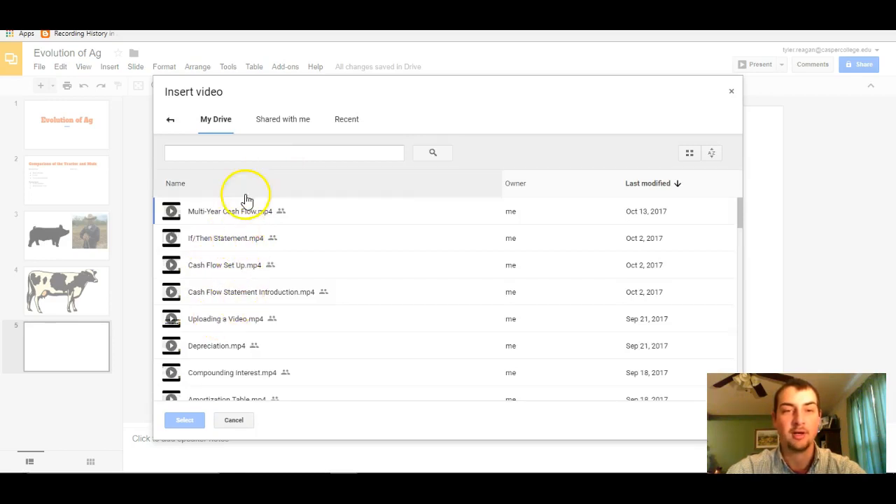
click(231, 239)
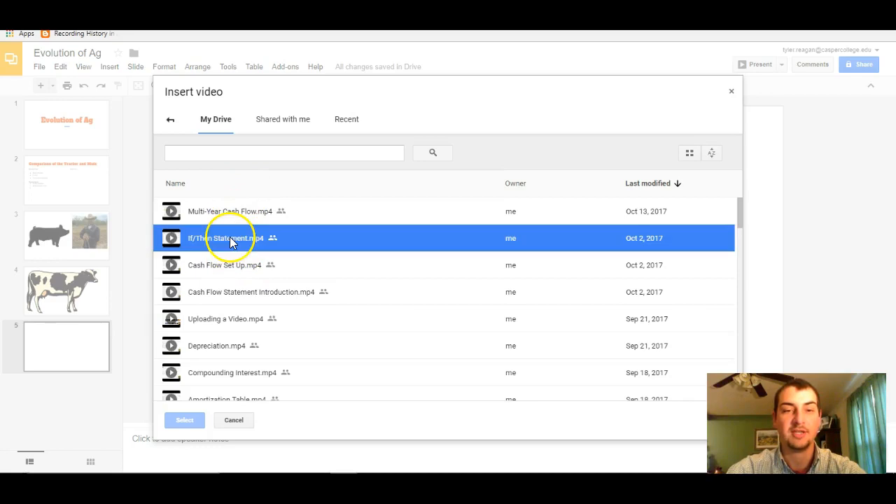
click(180, 420)
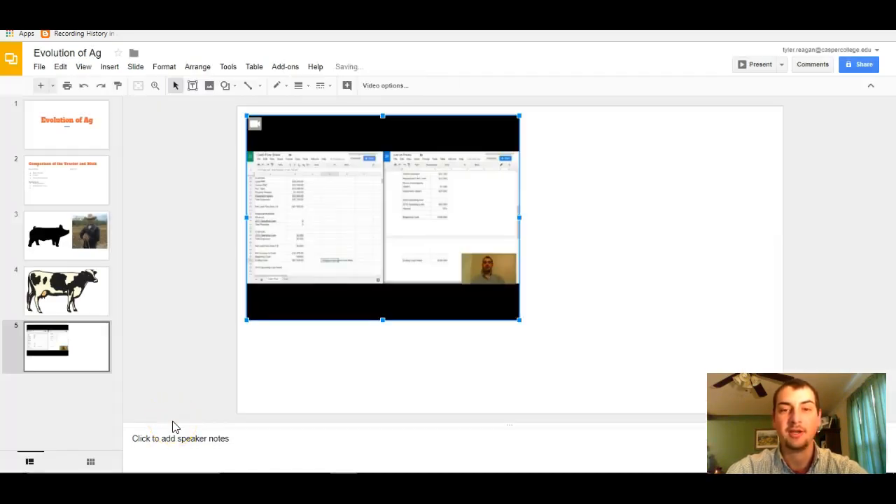
drag(346, 262, 523, 259)
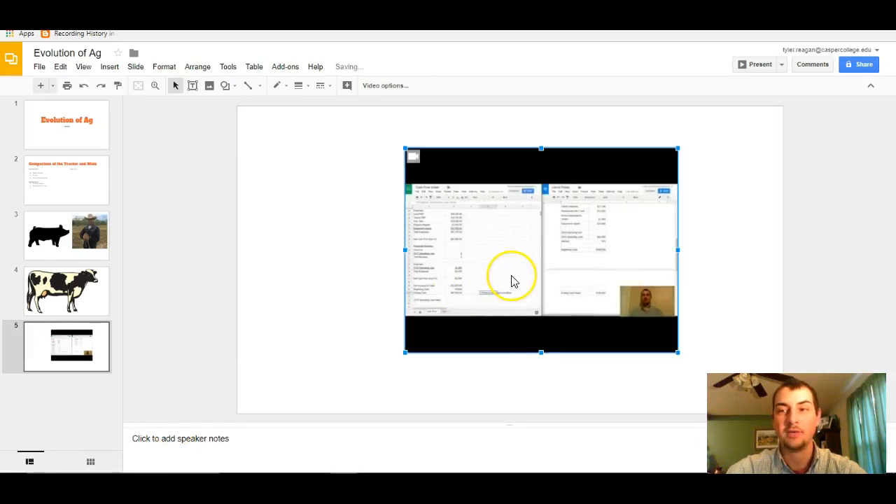
Step: Present the fifth slide, start and pause its embedded video, and exit the slideshow
click(760, 64)
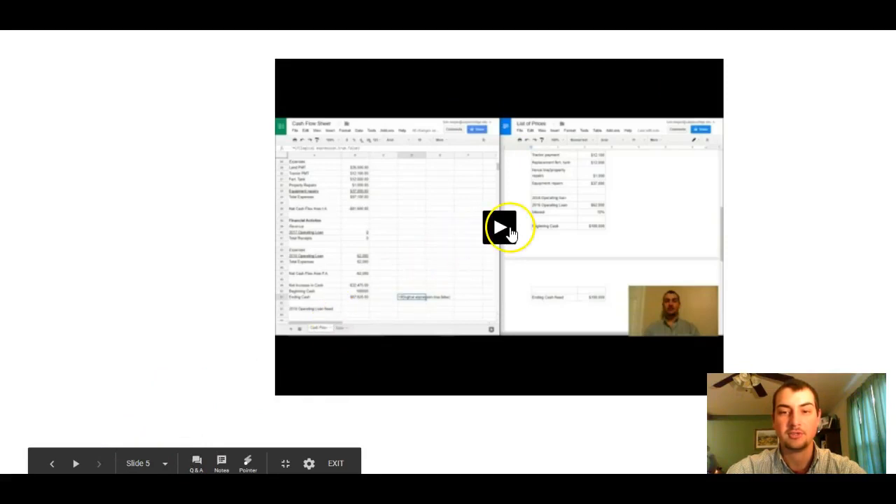
click(500, 229)
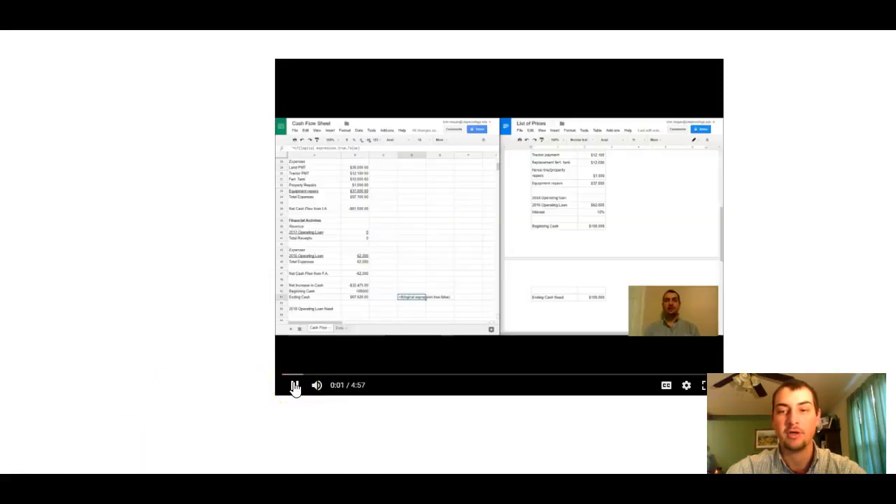
click(294, 387)
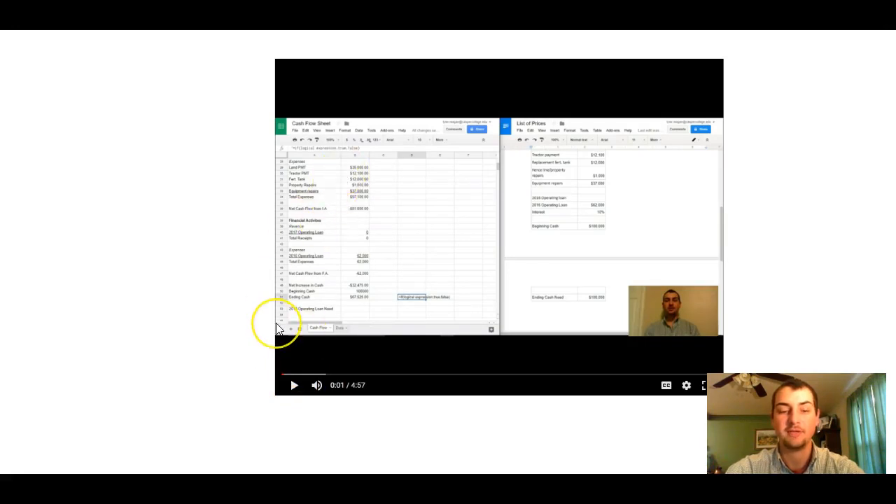
key(Escape)
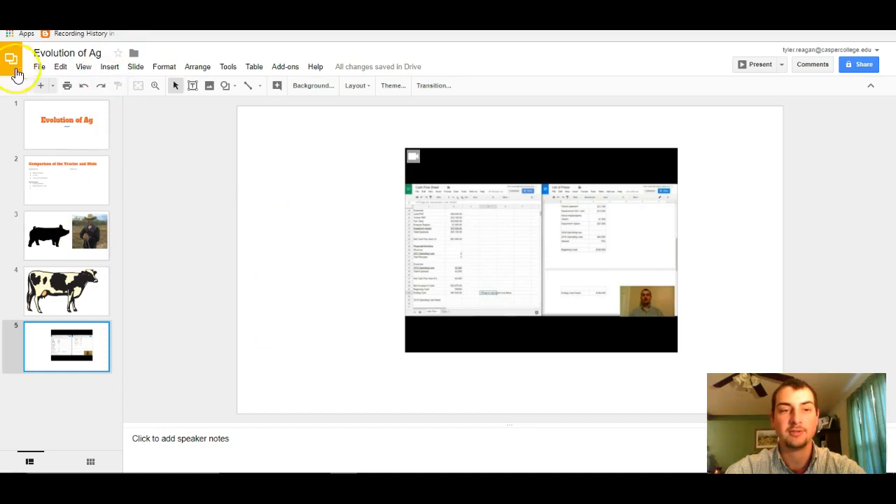
Step: Add a blank sixth slide and search YouTube for "Evolution of Ag" to insert a video on it
click(42, 89)
click(111, 65)
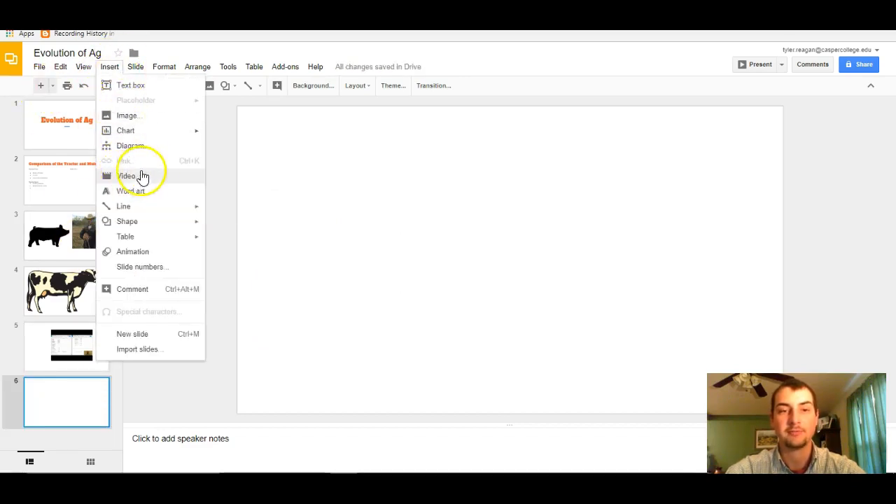
click(138, 176)
click(171, 122)
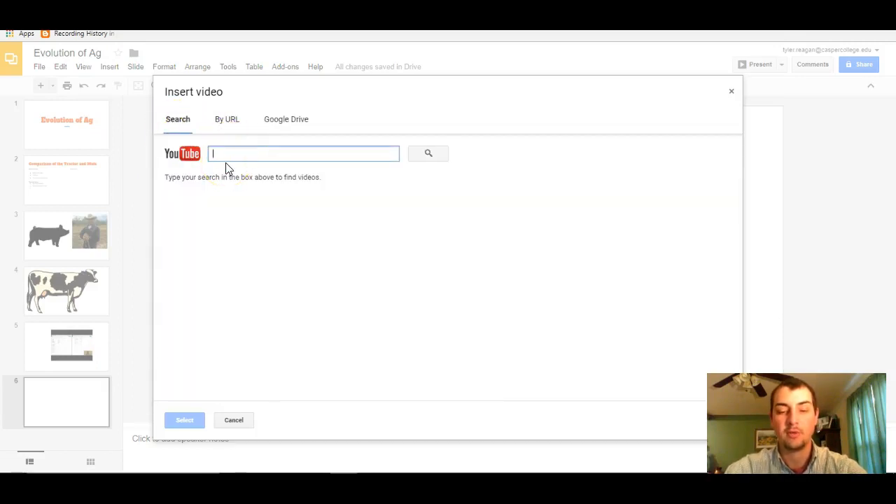
text(Evolu)
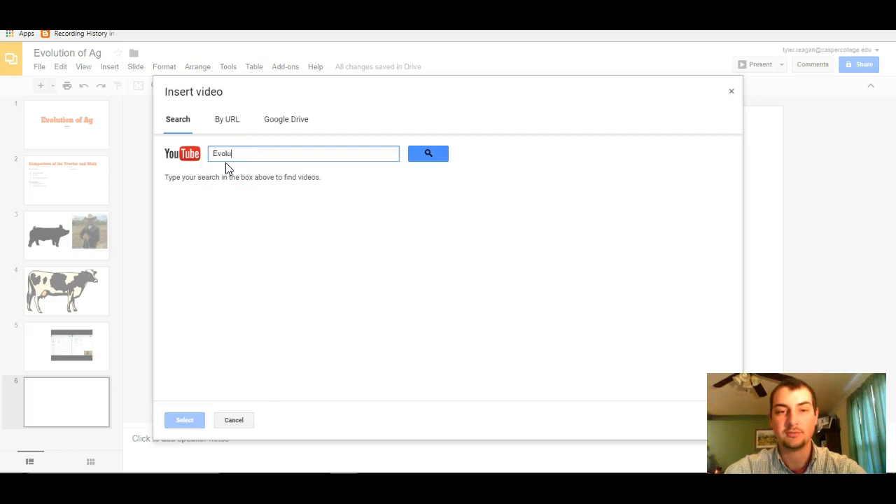
text(tion of Ag)
key(Return)
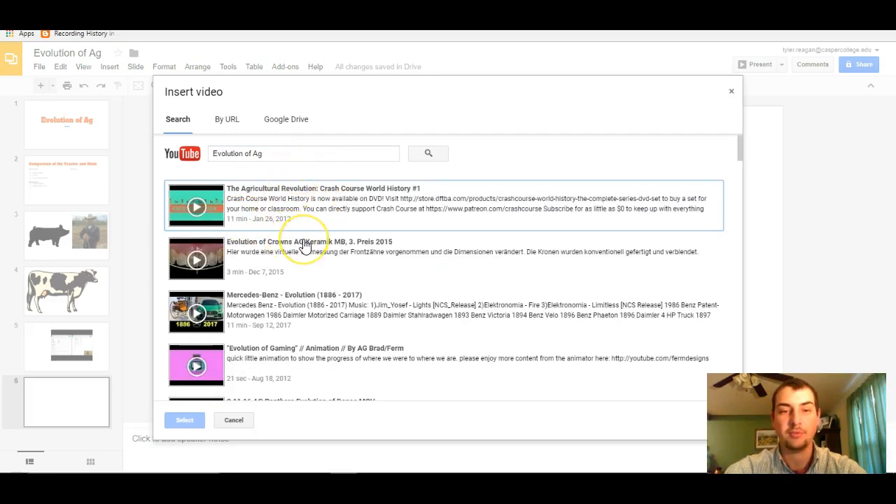
Step: Insert The Ag Leader Evolution video from the YouTube results on the sixth slide, and delete it from the slide
scroll(303, 246, down, 1)
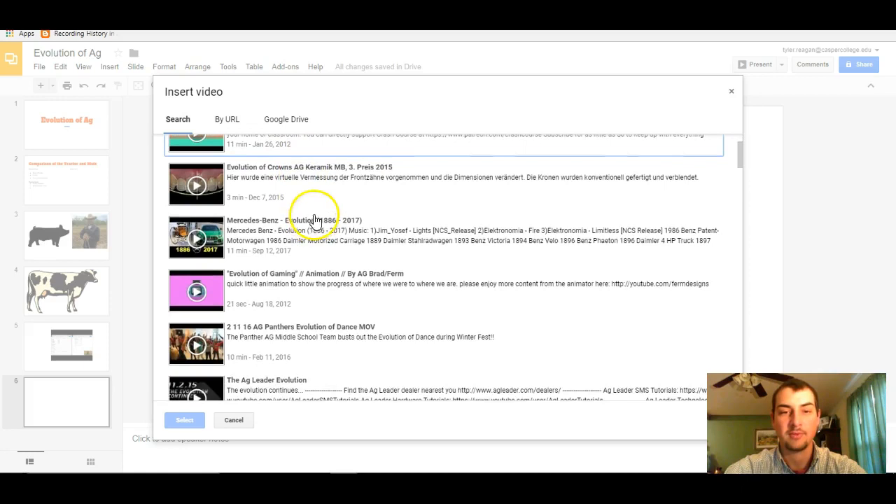
scroll(287, 282, down, 1)
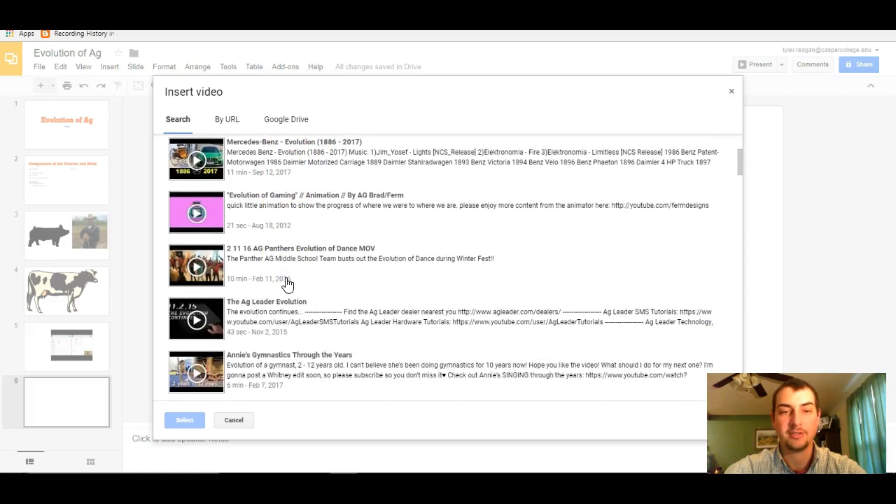
click(213, 321)
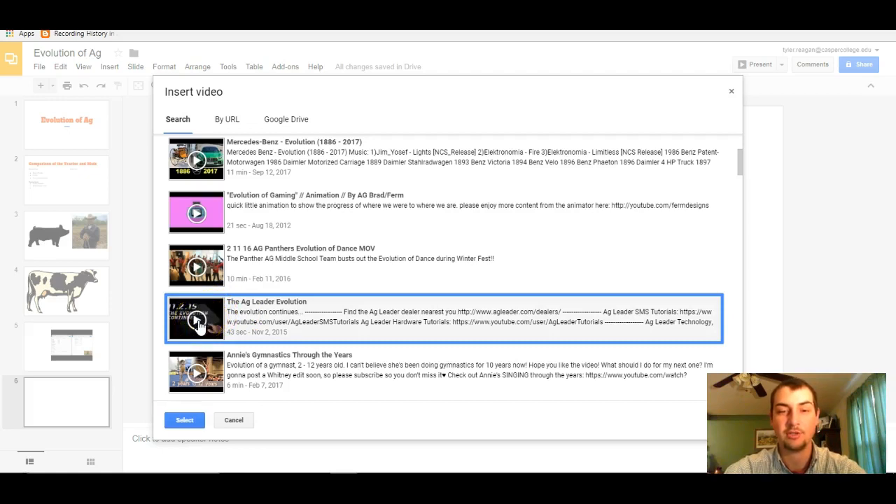
click(200, 324)
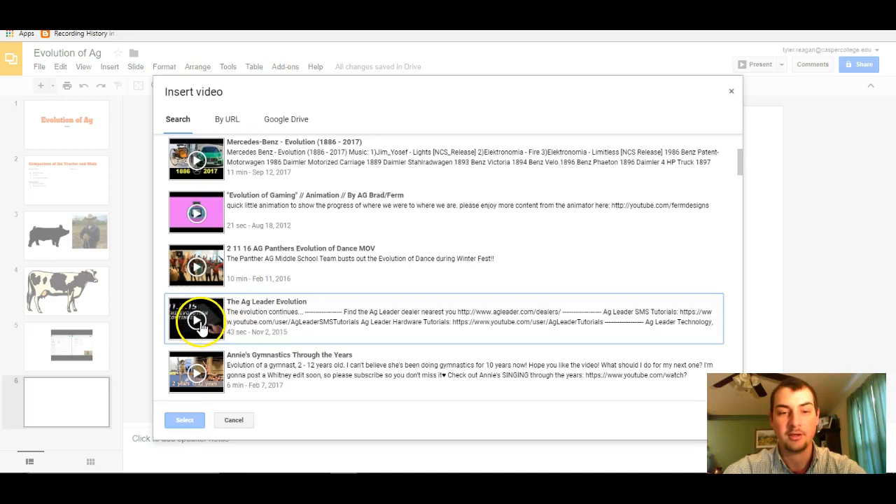
double_click(200, 324)
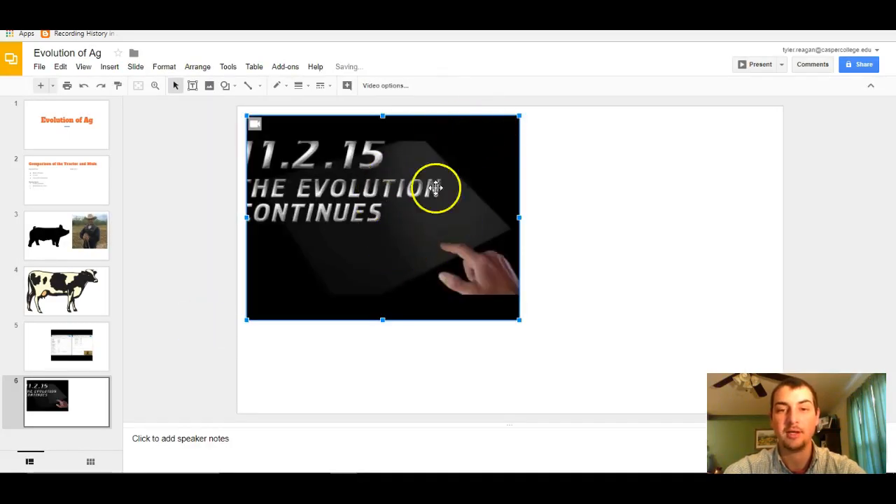
key(Delete)
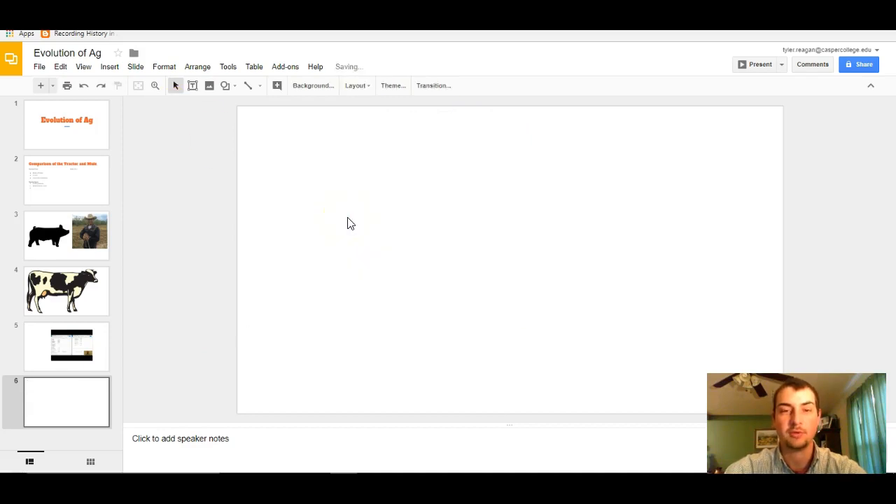
Step: Insert The Ag Leader Evolution video from the YouTube results on the sixth slide and move it near the slide's centre
click(110, 68)
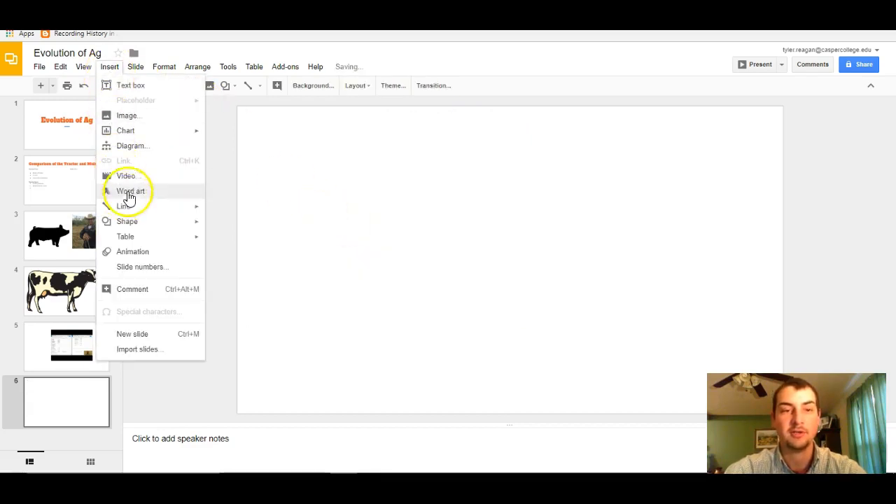
click(134, 178)
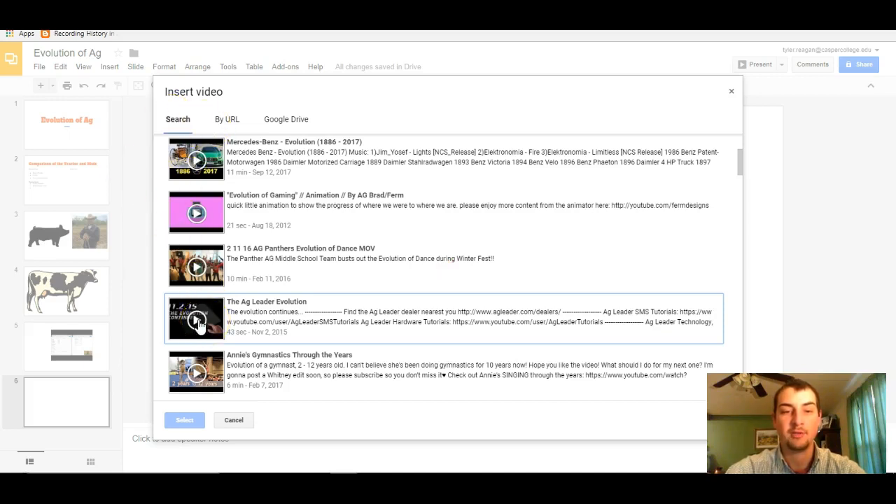
click(199, 322)
click(184, 420)
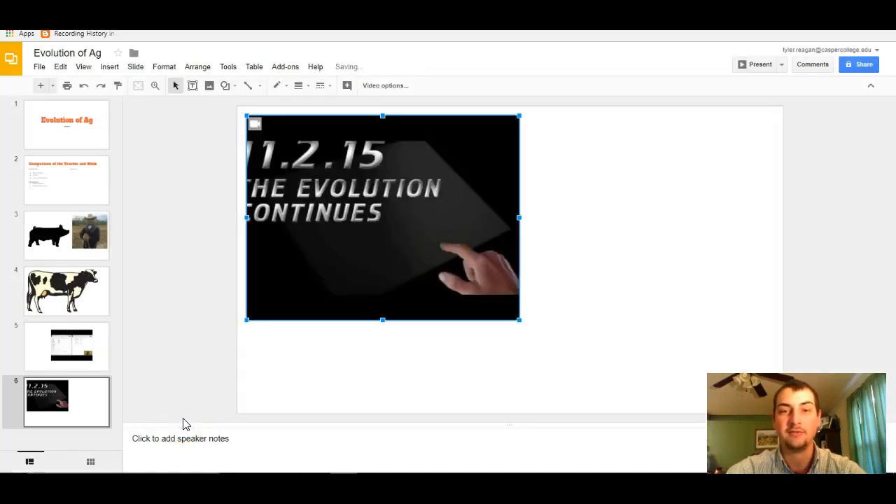
drag(338, 246, 510, 296)
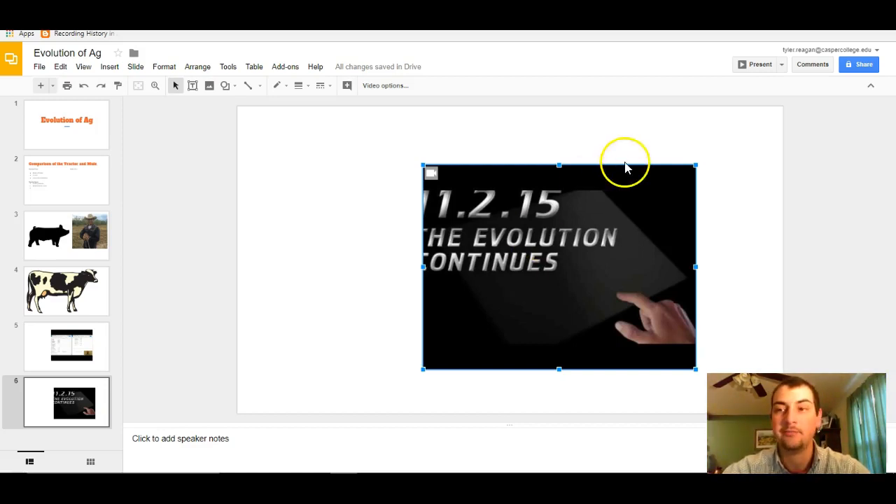
Step: Preview the sixth slide in presentation mode, and run the slideshow from the beginning through to slide six
click(746, 65)
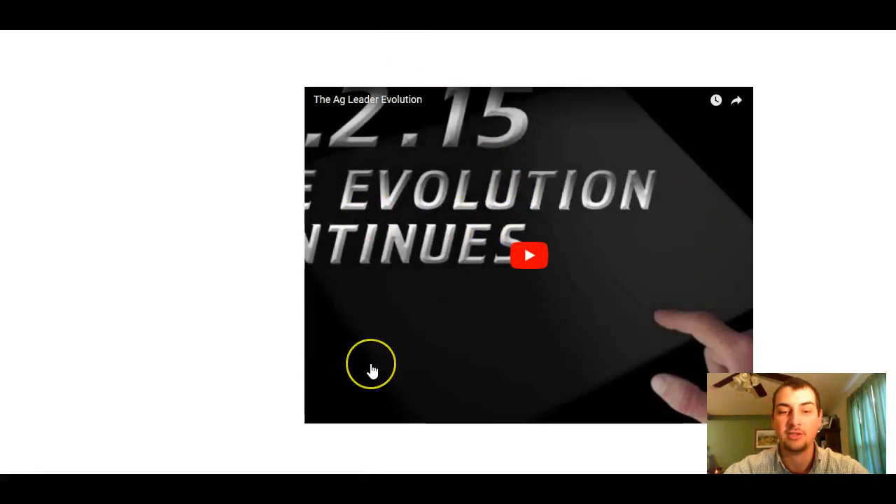
key(Escape)
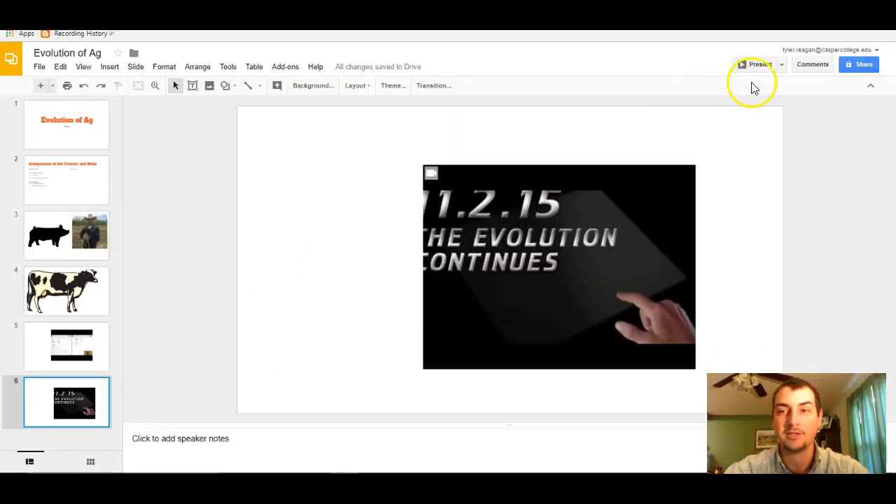
click(783, 65)
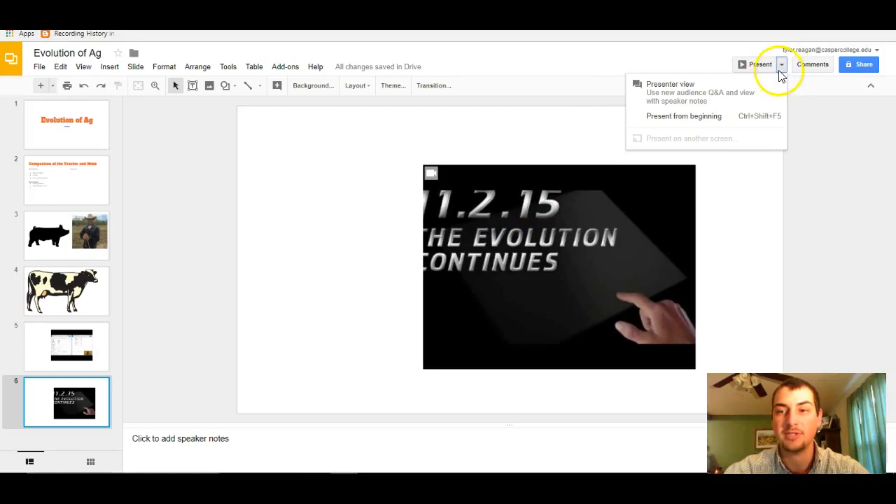
click(738, 126)
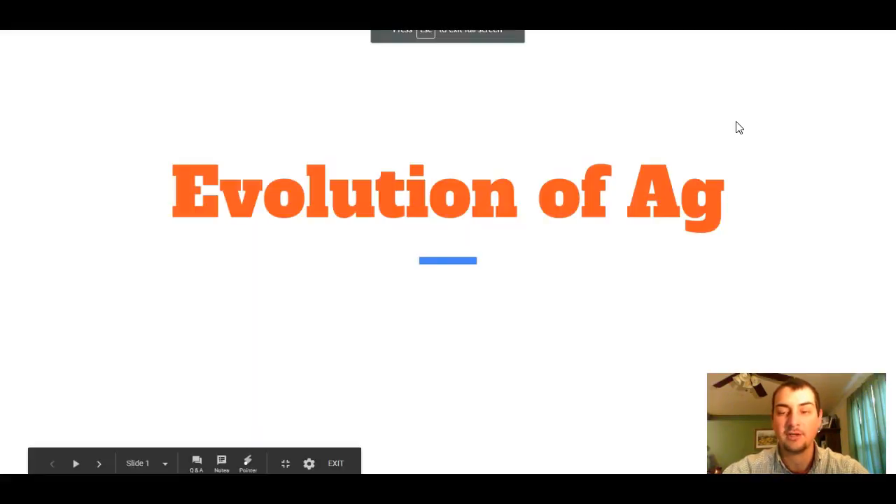
key(Right)
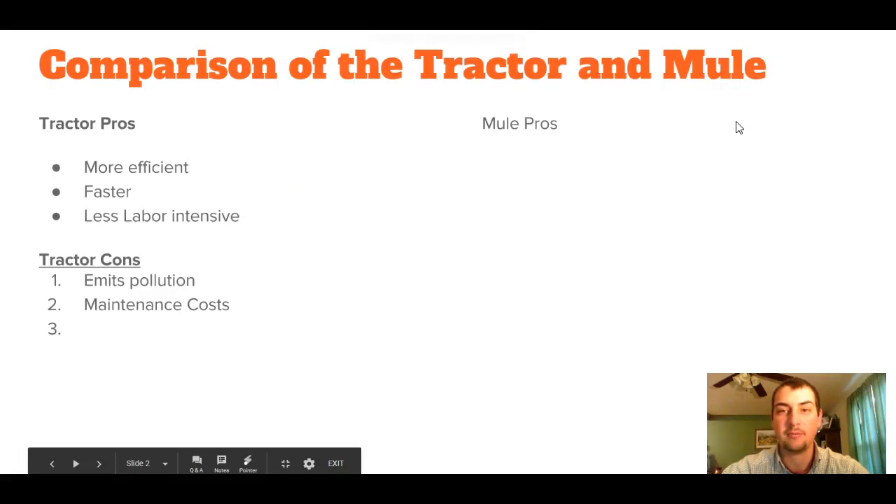
key(Right)
key(Right)
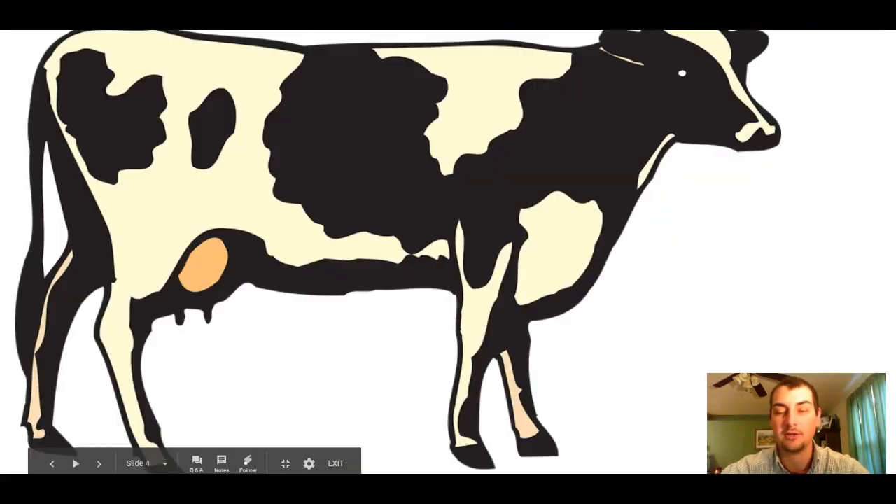
key(Right)
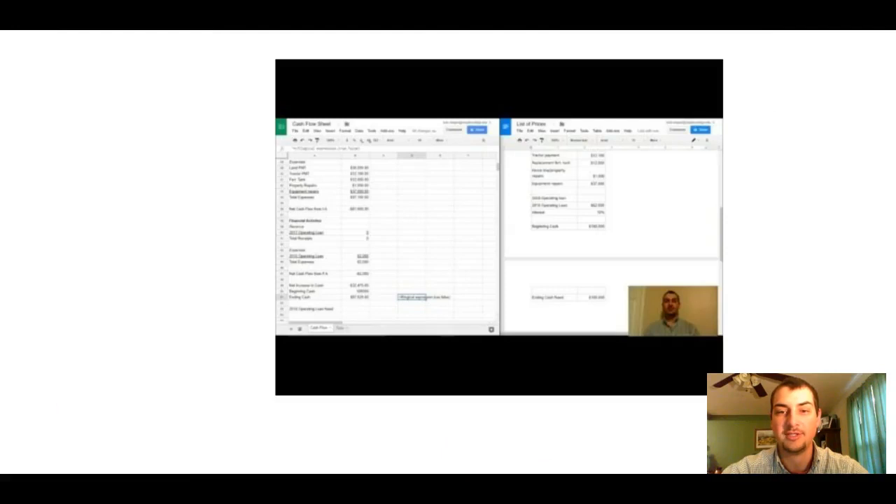
click(534, 140)
key(Right)
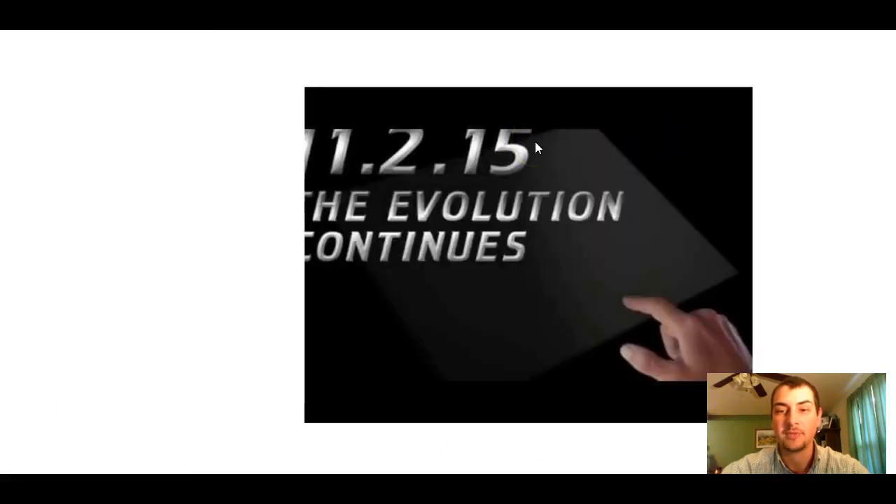
Step: Play The Ag Leader Evolution video in the slideshow for a few seconds, pause it and exit the presentation
click(484, 268)
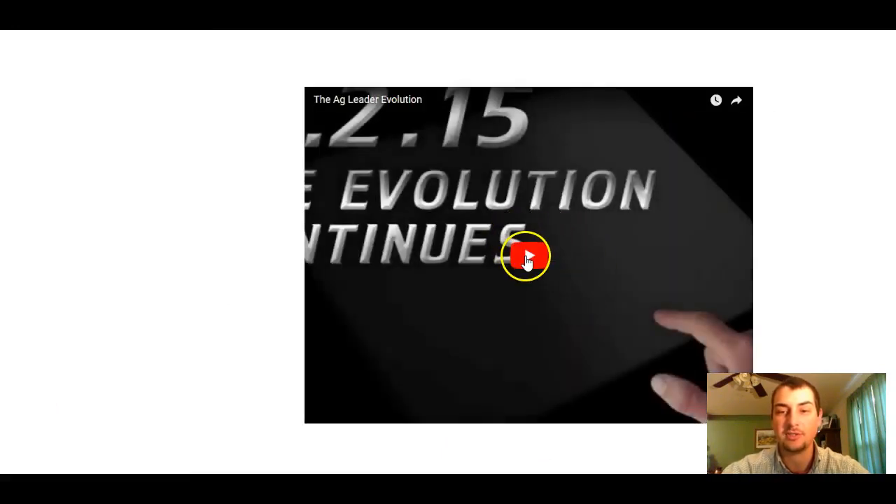
click(527, 258)
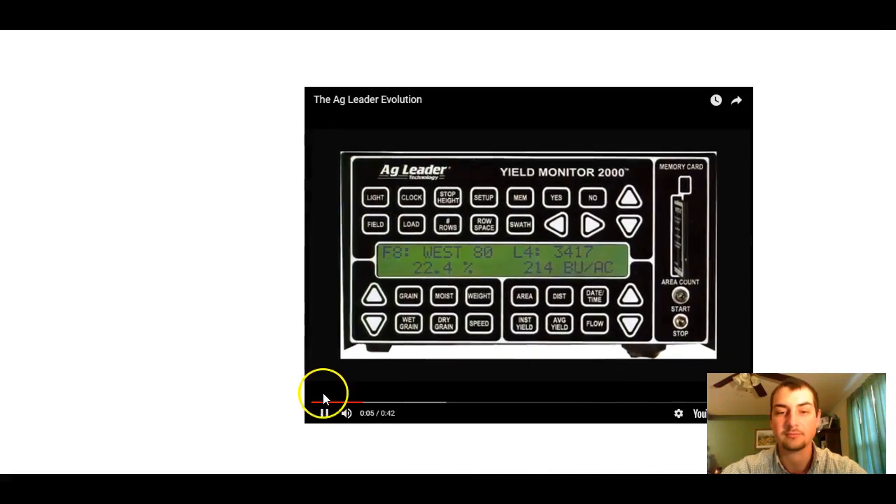
click(324, 413)
key(Escape)
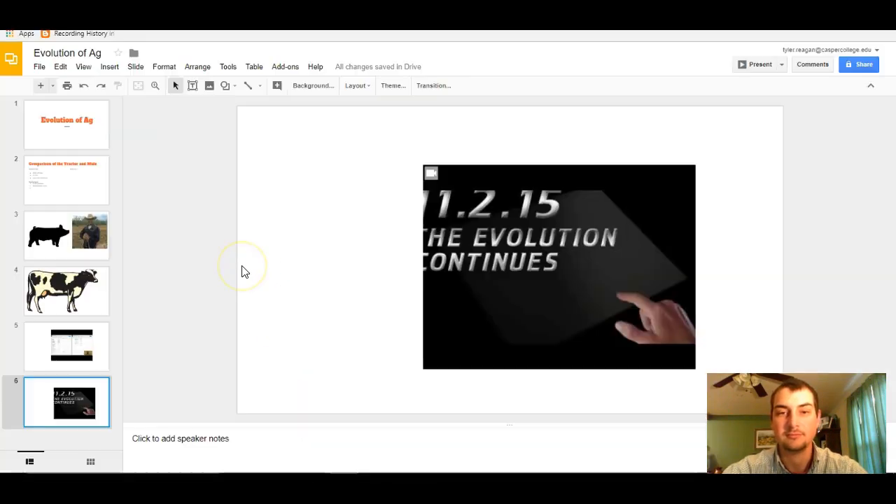
Step: Add a seventh slide and apply the Title and body layout to it
click(42, 87)
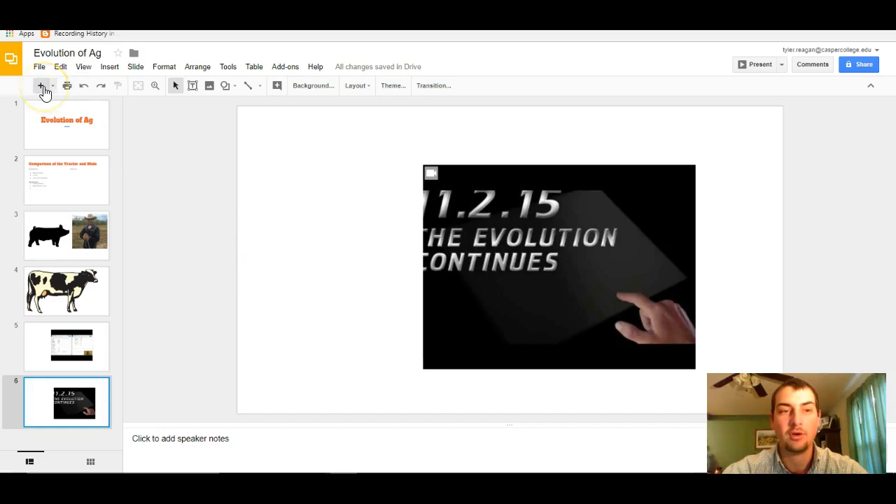
click(361, 87)
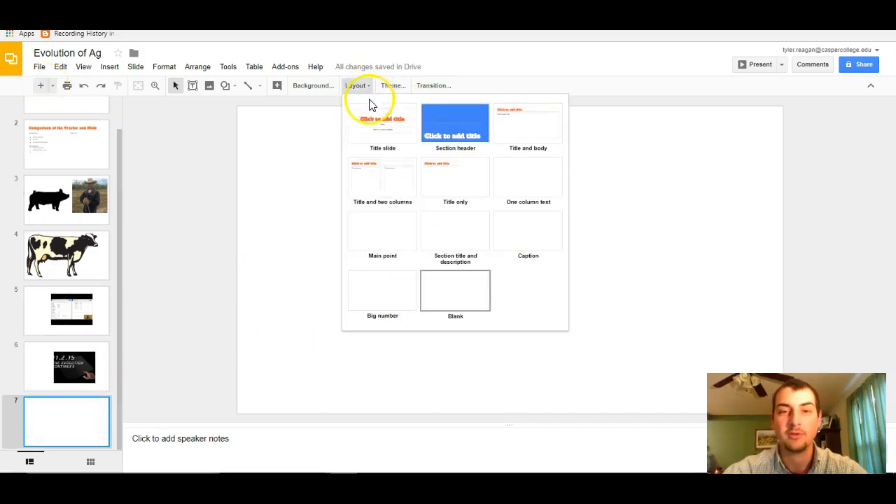
click(526, 147)
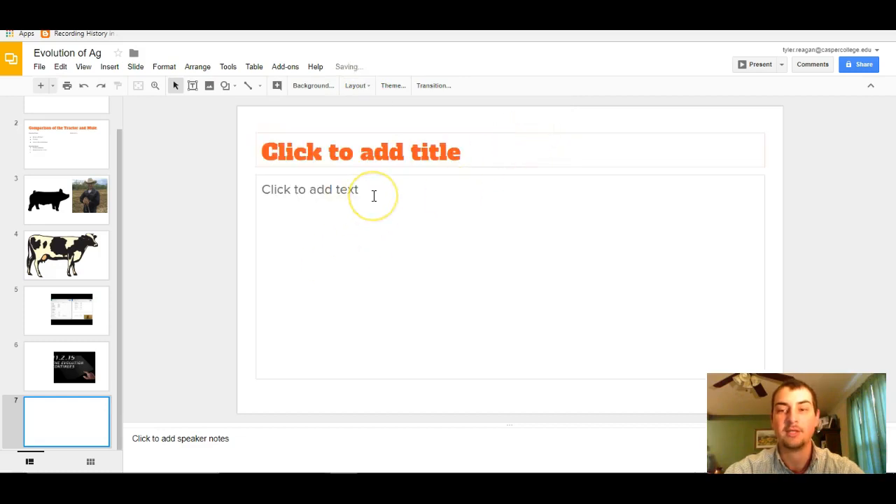